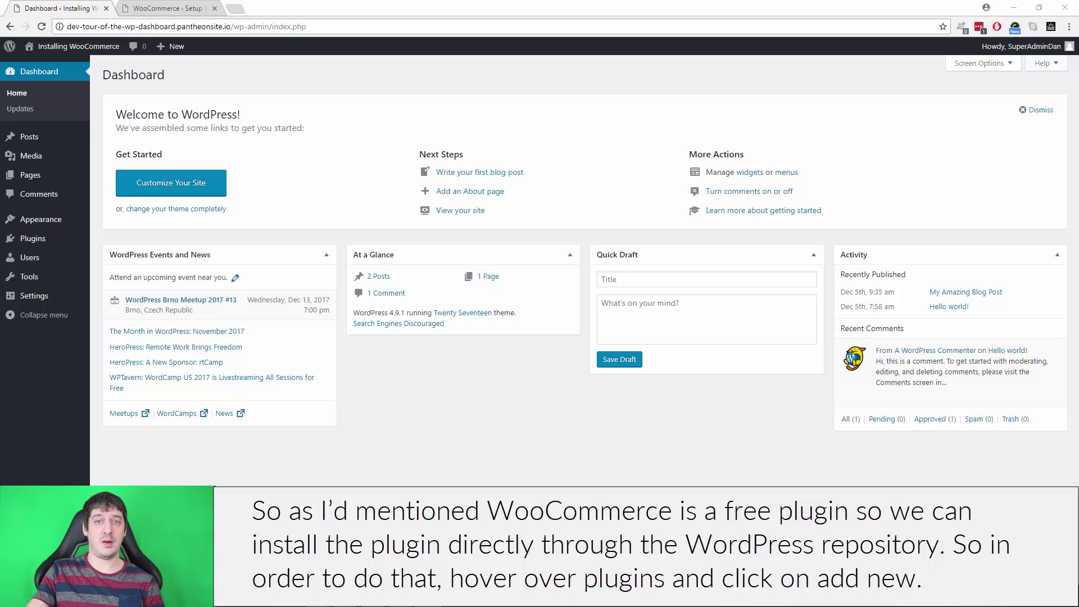
- Open the page for adding new plugins and search the repository for "woocommerce"
mouse_move(33, 242)
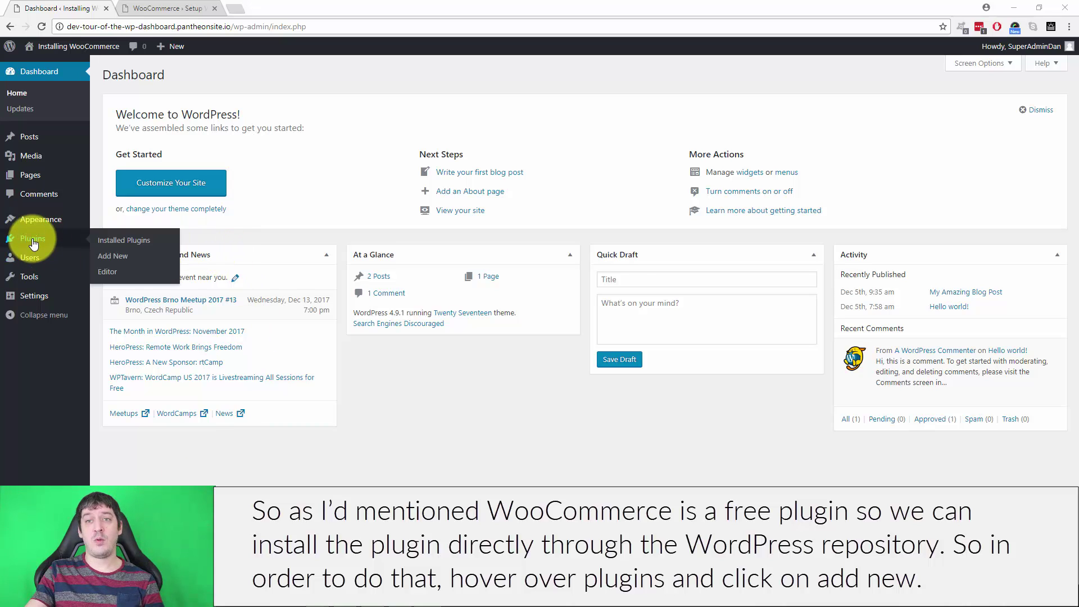
click(106, 257)
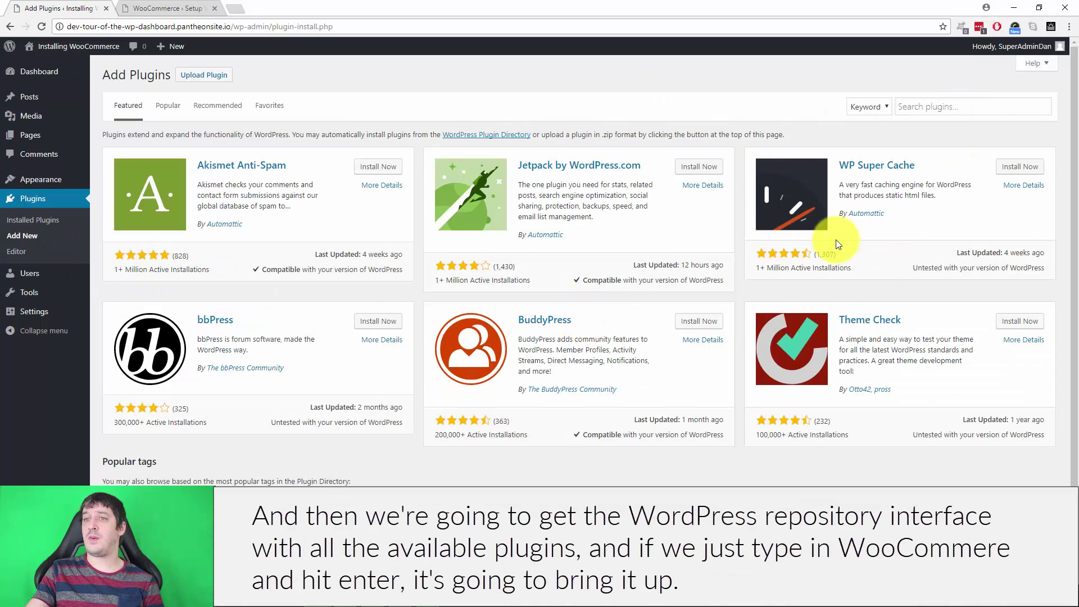
click(962, 105)
text(woocom)
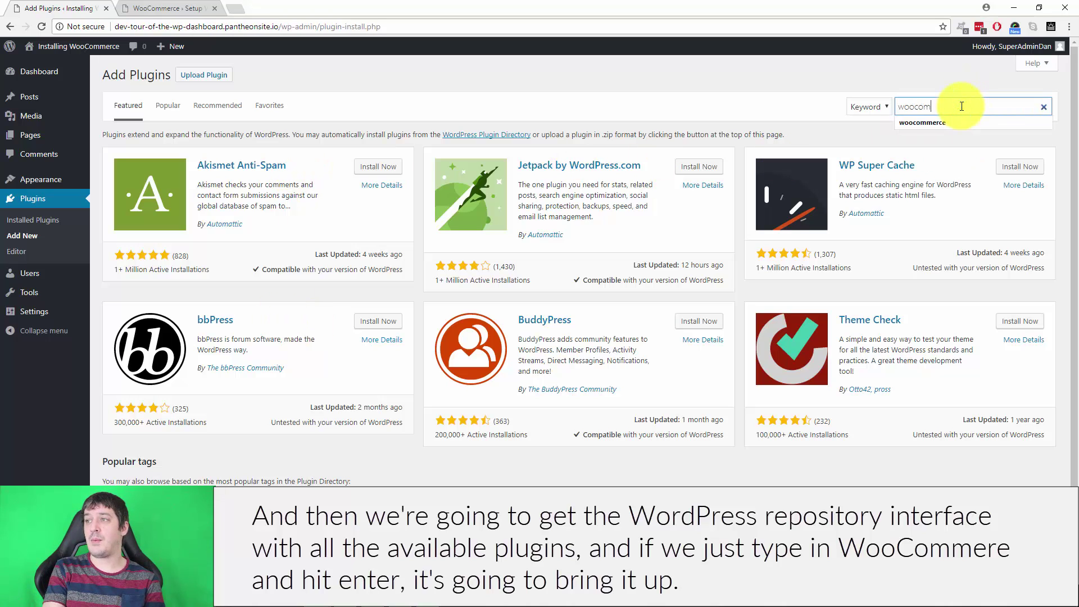
text(merce)
key(Return)
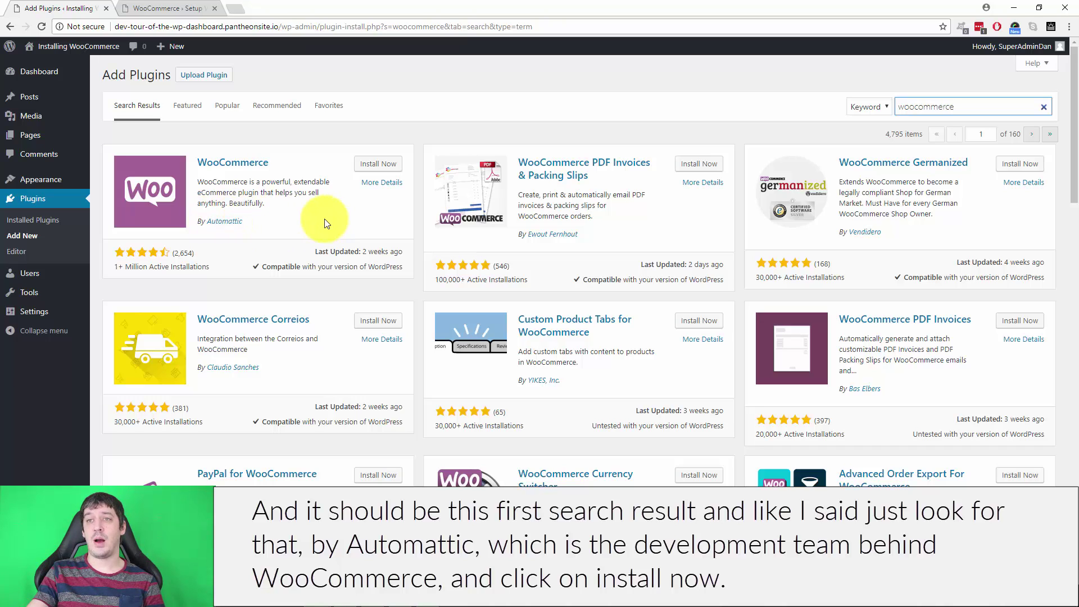
- Install the WooCommerce plugin by Automattic and activate it
click(378, 163)
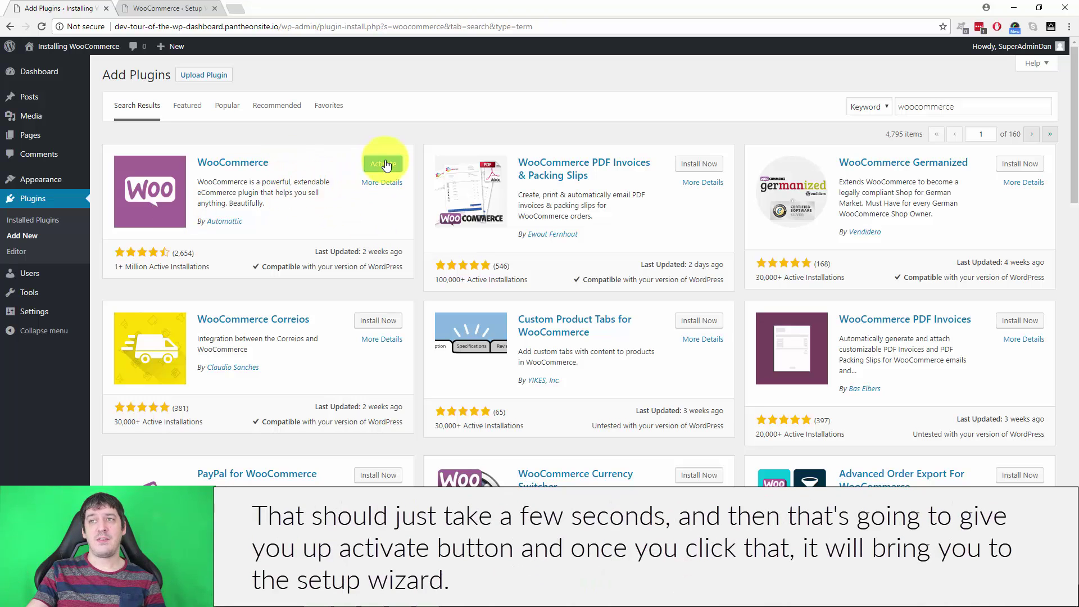
click(384, 163)
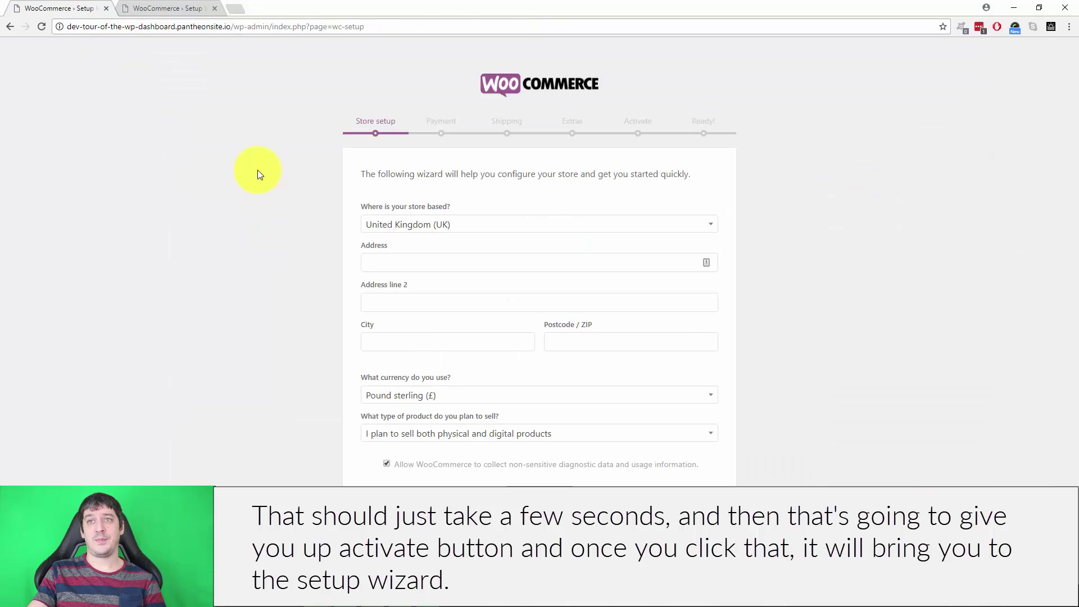
- Switch to the other open WooCommerce setup wizard, close the first one, and set the store's country to Czech Republic
click(169, 8)
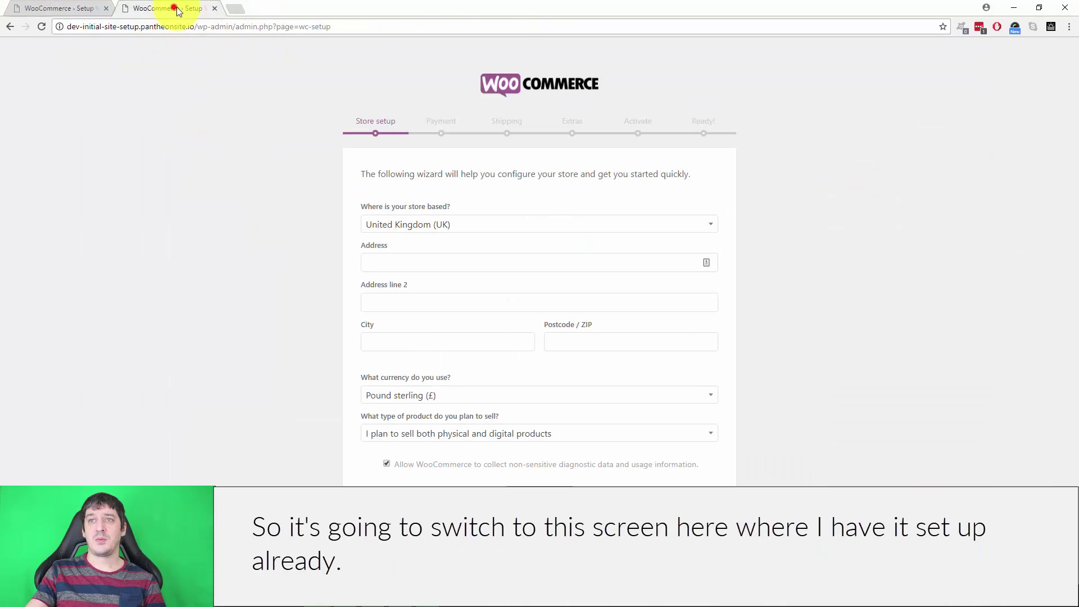
click(106, 8)
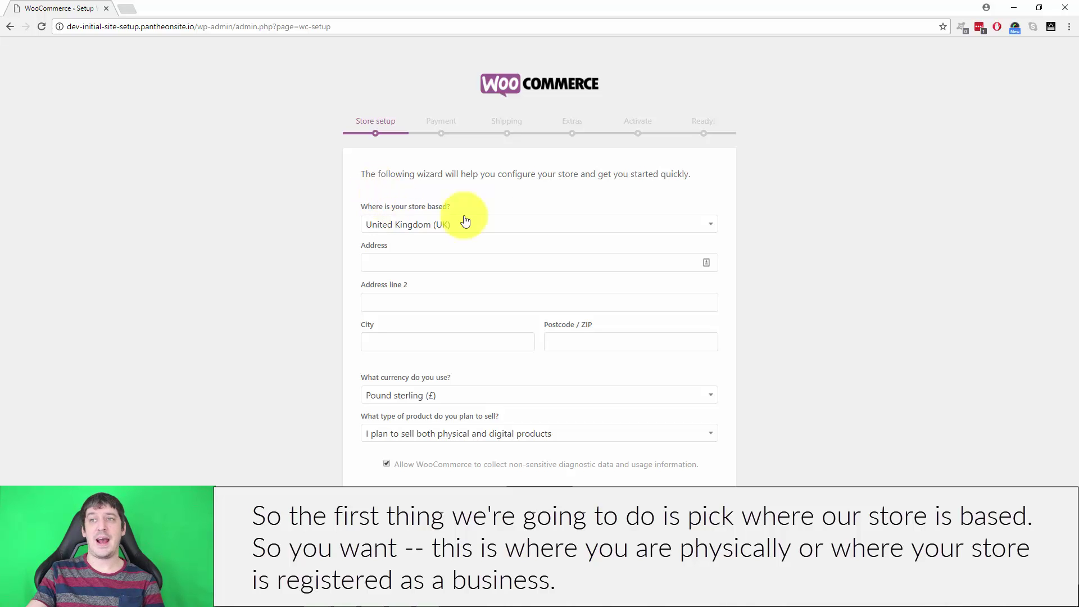
click(707, 229)
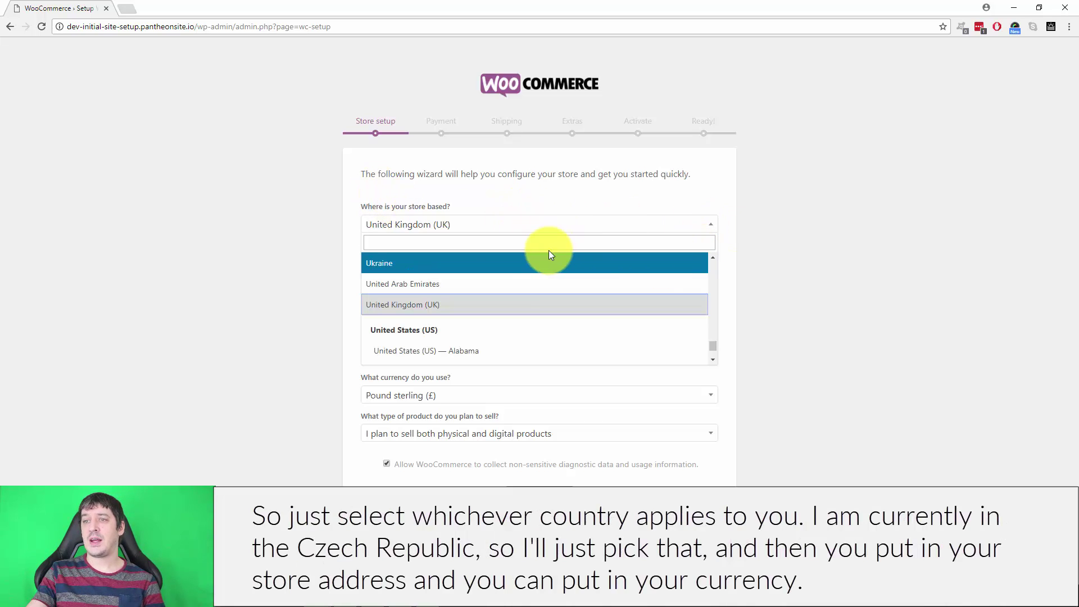
click(510, 242)
text(czech)
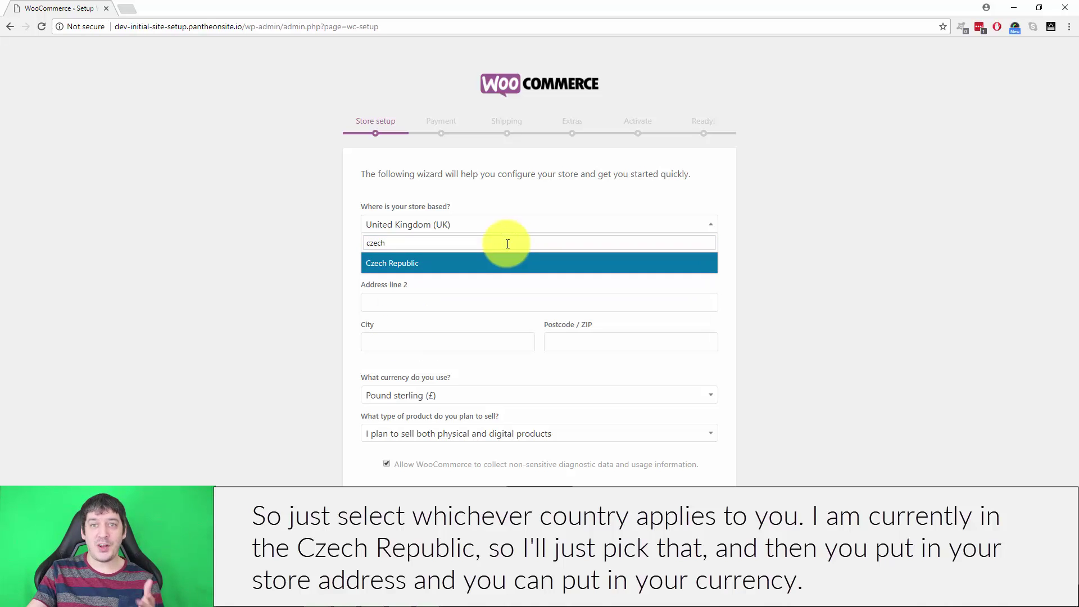
click(469, 263)
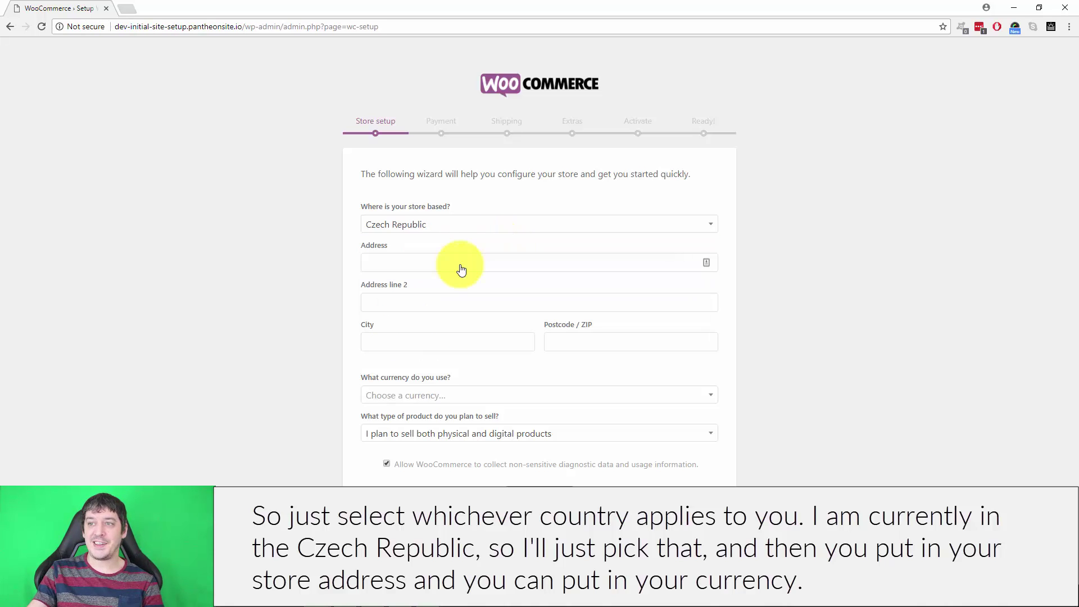
click(477, 256)
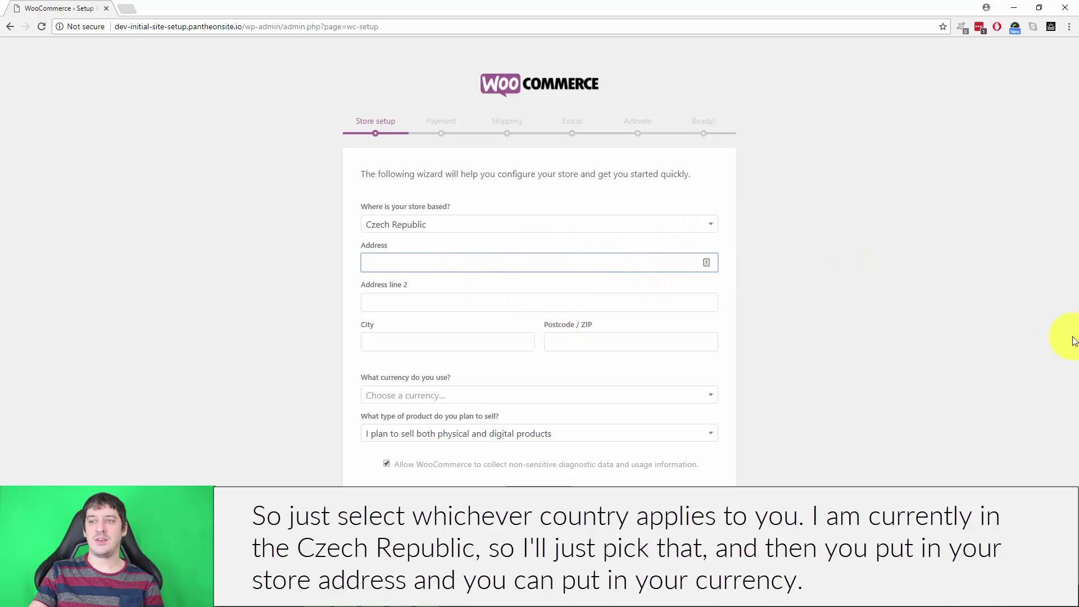
- Set the store currency to Czech koruna (Kč)
click(705, 394)
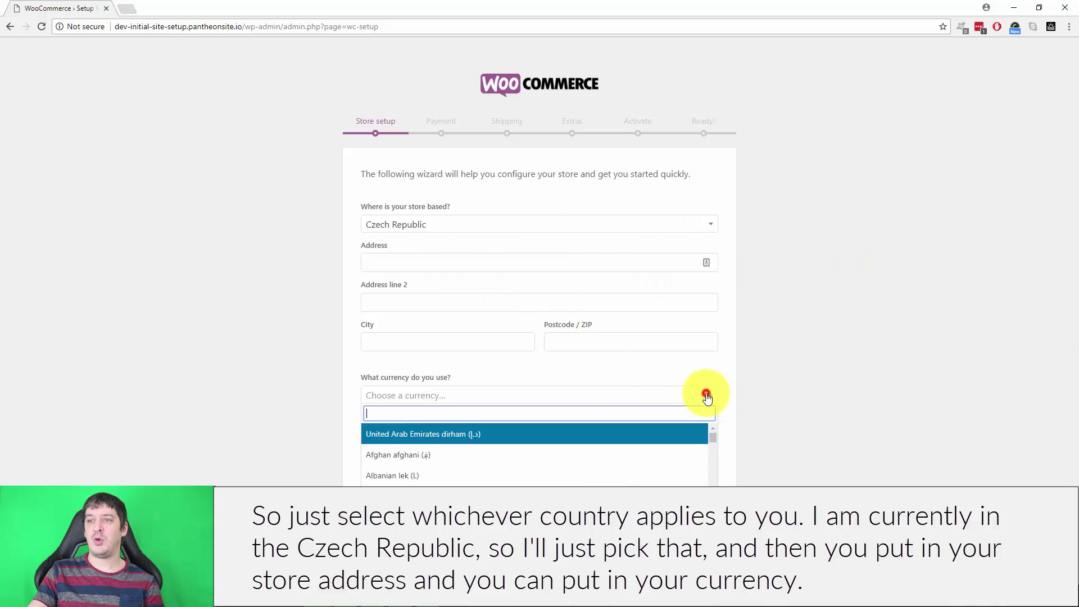
click(544, 415)
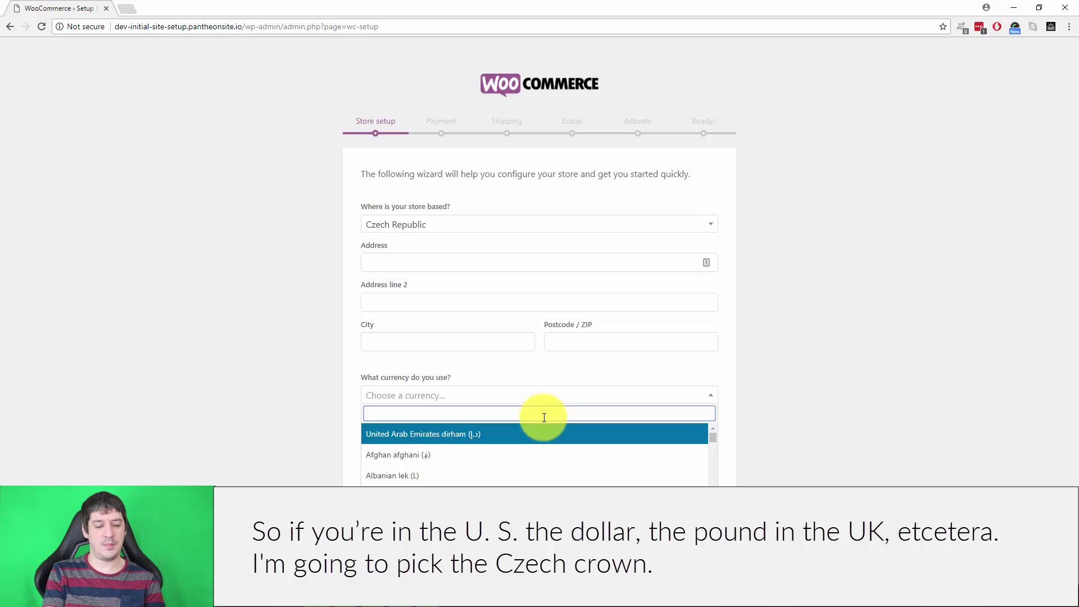
text(cz)
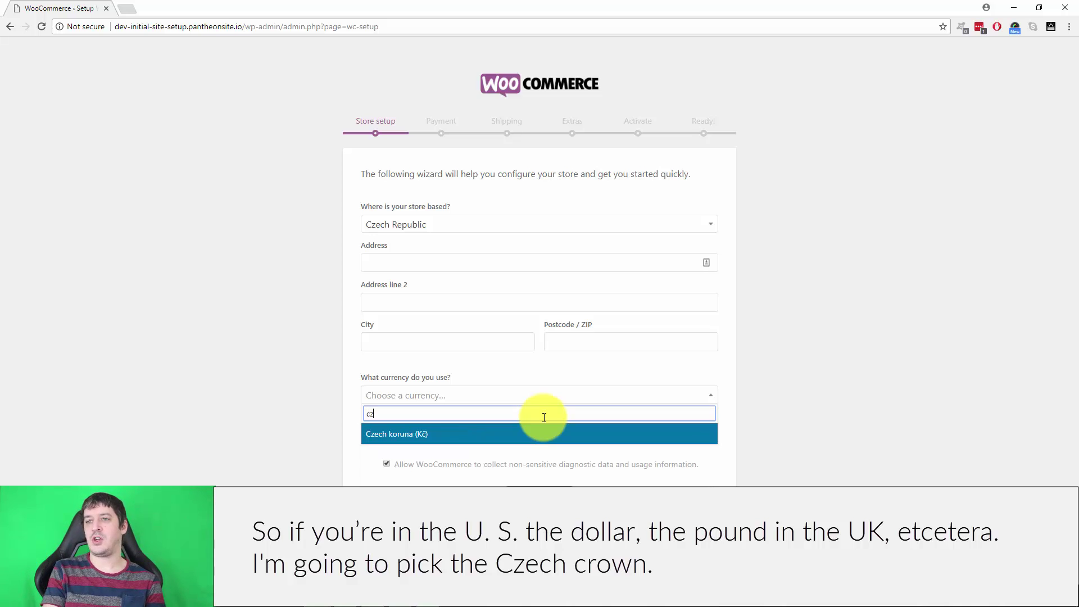
click(485, 434)
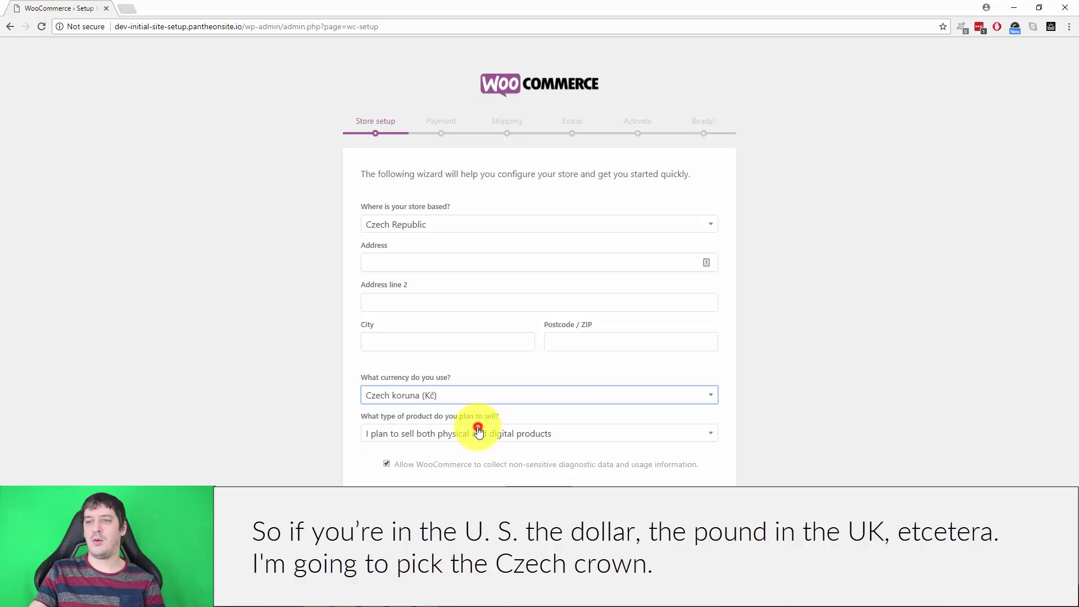
click(983, 357)
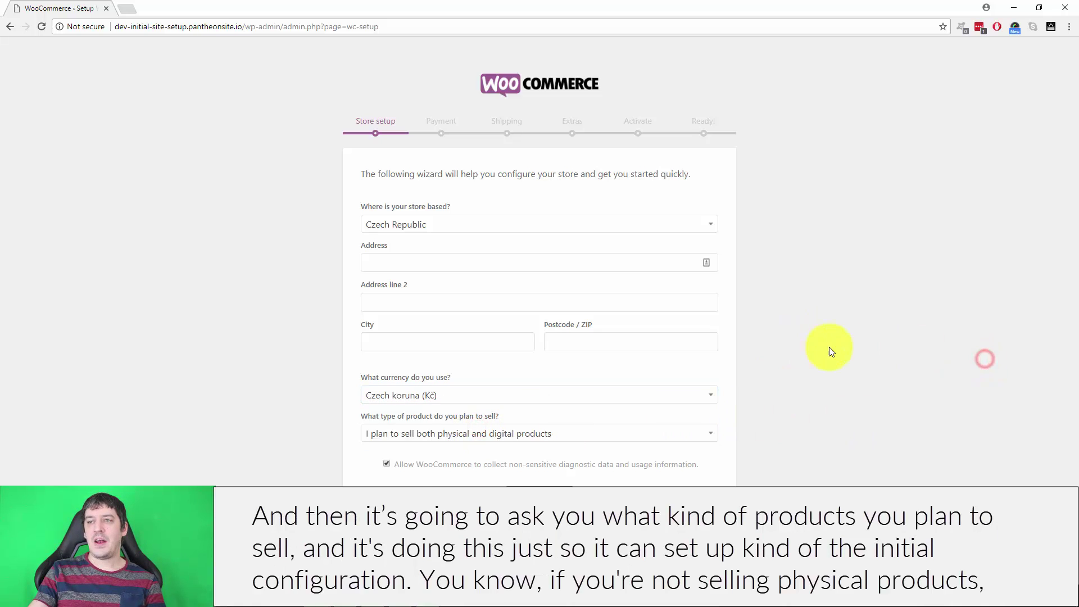
- Choose to sell both physical and digital products and proceed to the Payment stage of the wizard
click(497, 437)
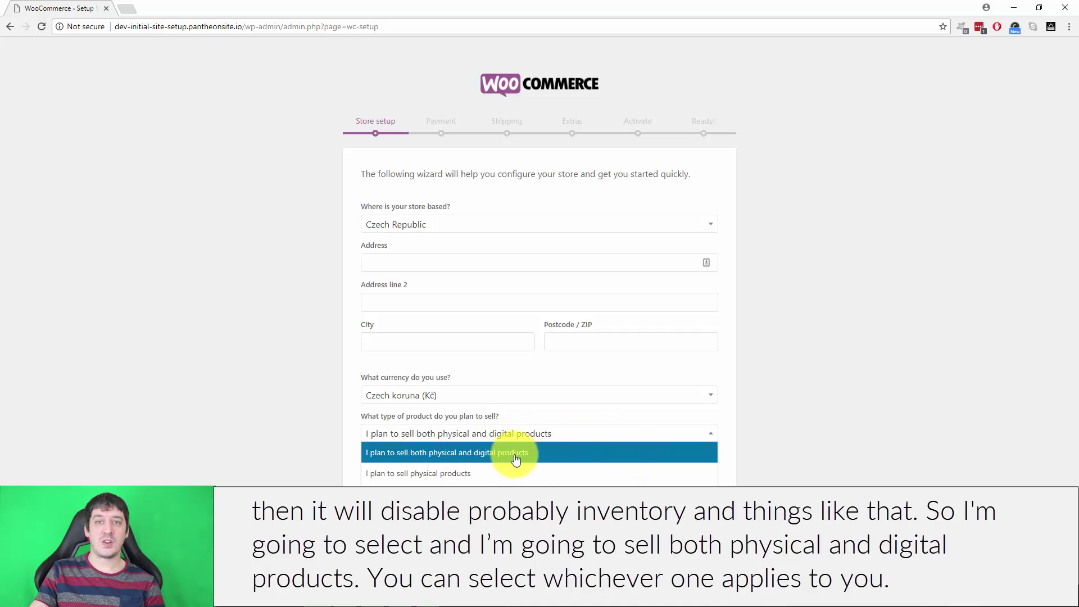
click(561, 450)
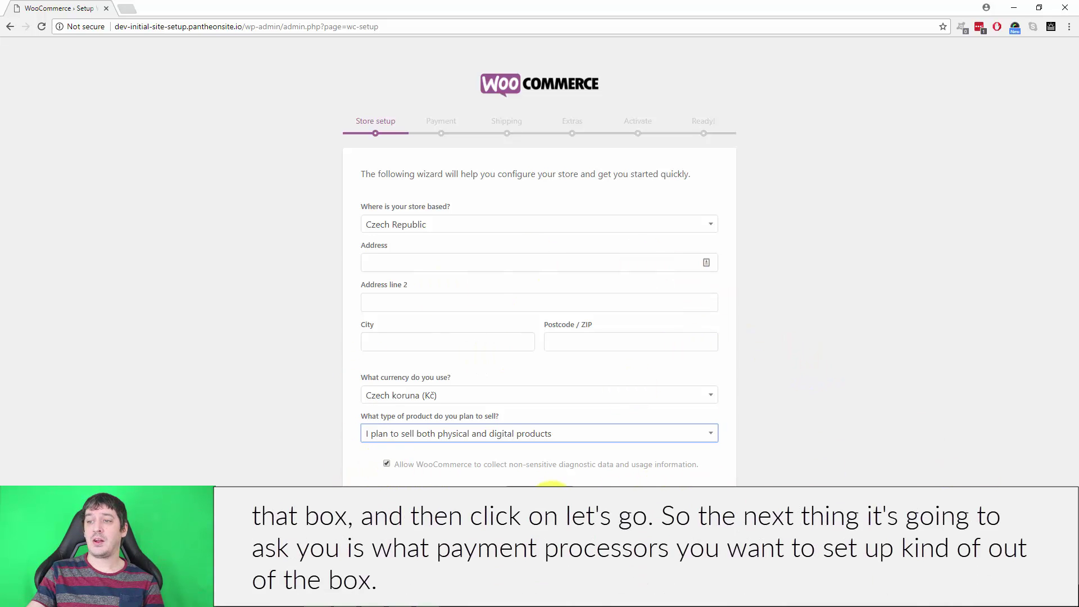
key(Return)
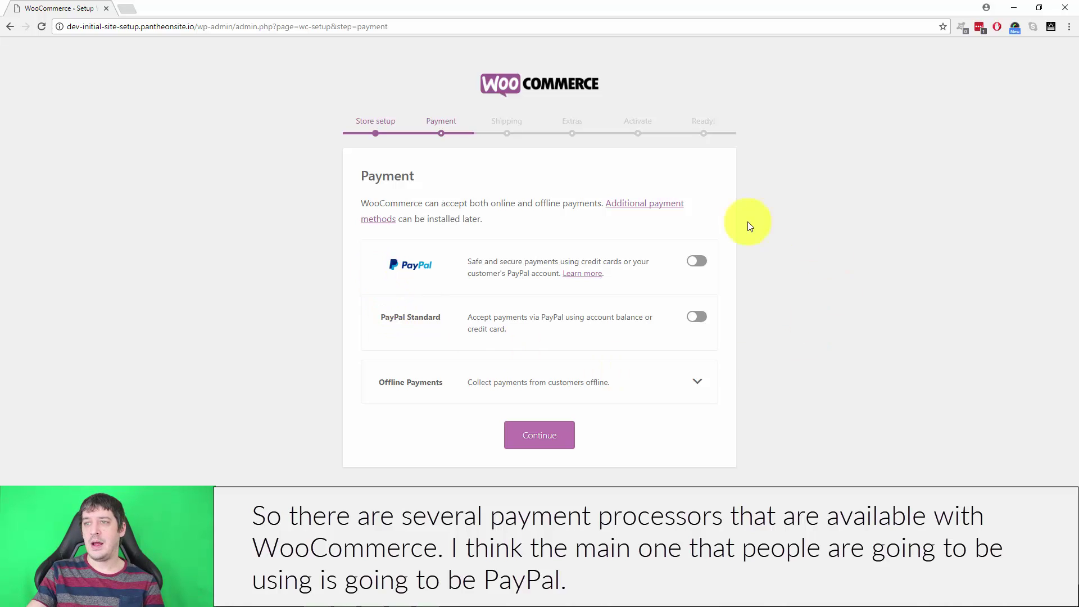
- Enable PayPal plus offline check, bank transfer (BACS) and cash on delivery payments, and continue to the Shipping stage
click(698, 262)
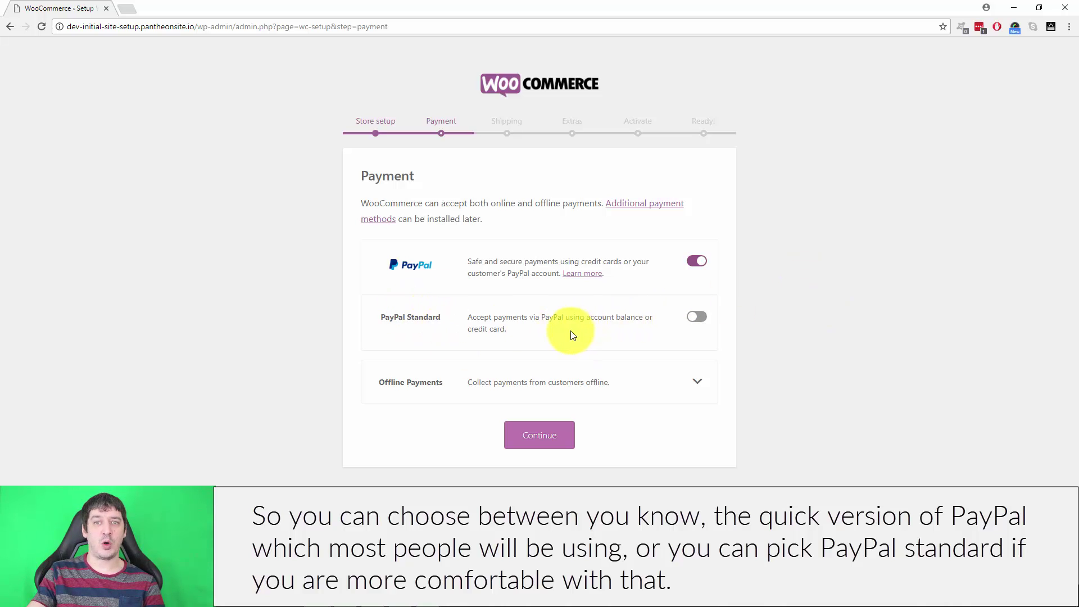
click(696, 383)
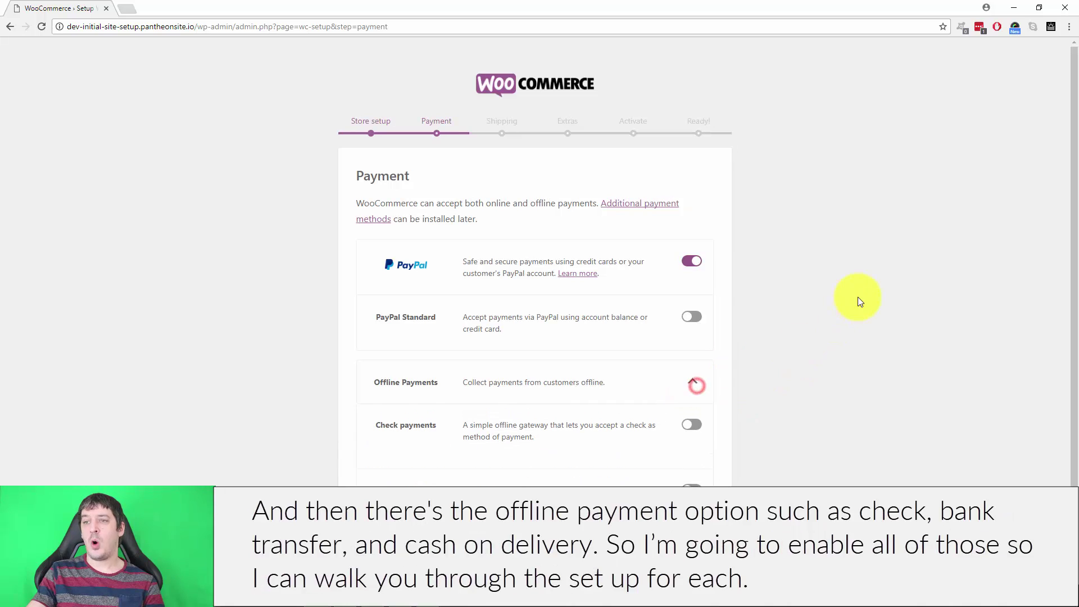
scroll(858, 296, down, 1)
click(691, 363)
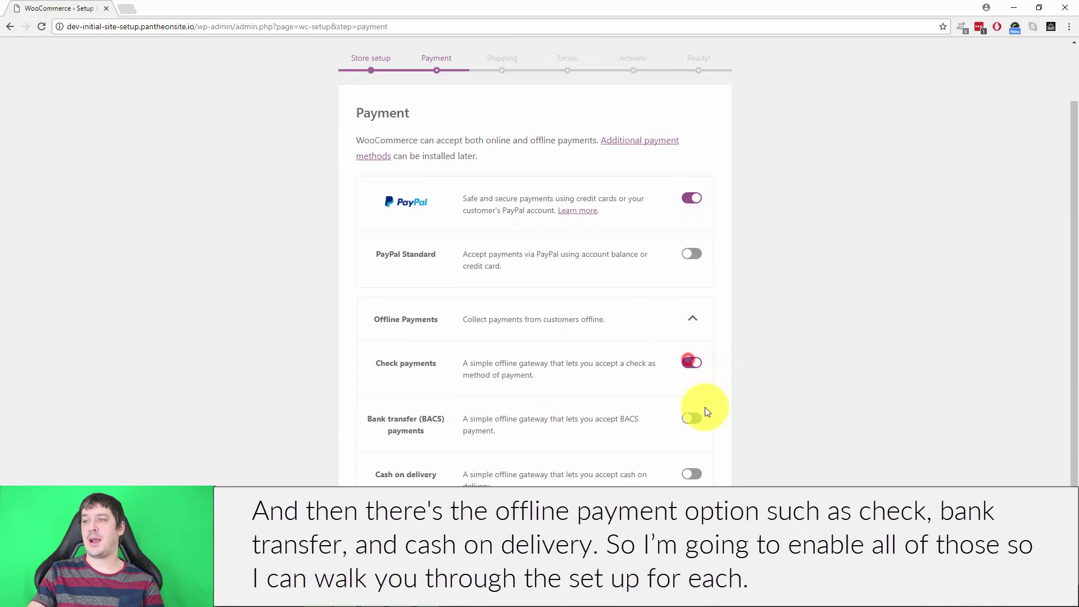
click(691, 418)
click(692, 474)
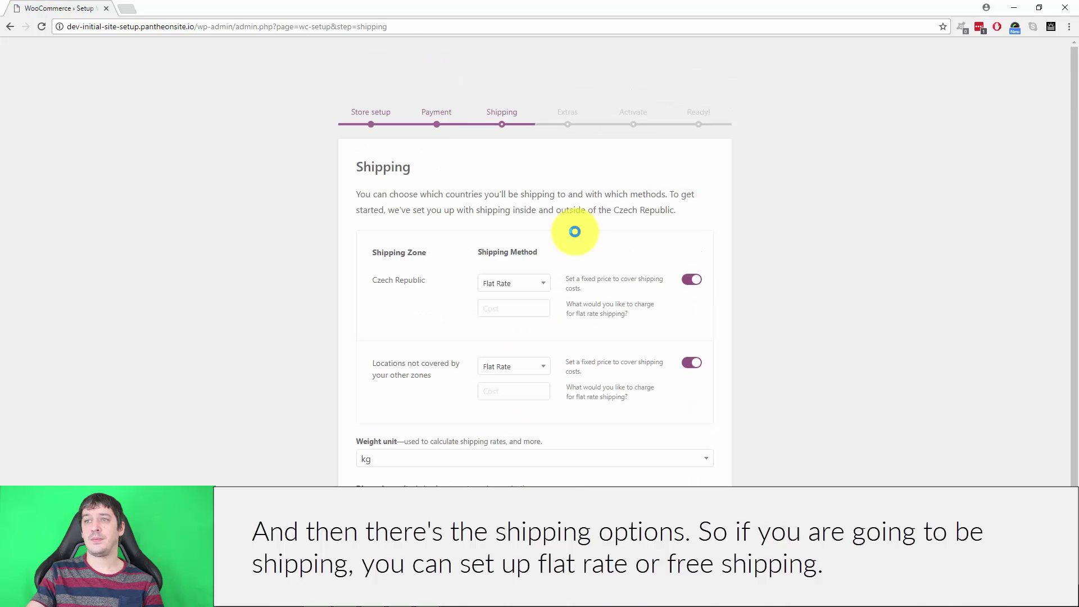
- Set the Czech Republic shipping zone to Flat Rate with a cost of 10
scroll(693, 293, down, 1)
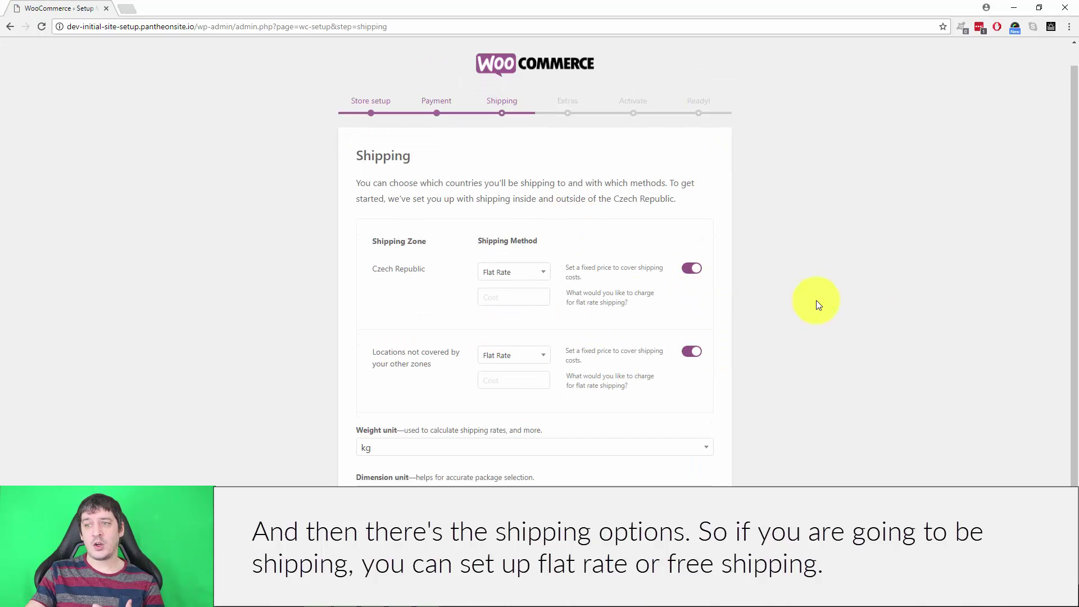
click(535, 273)
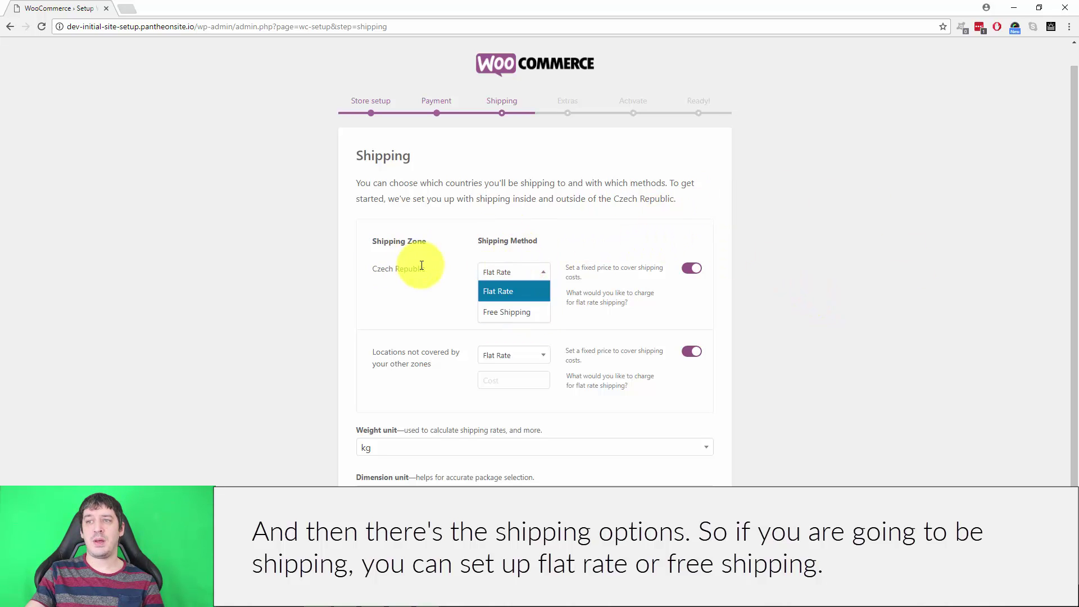
click(422, 265)
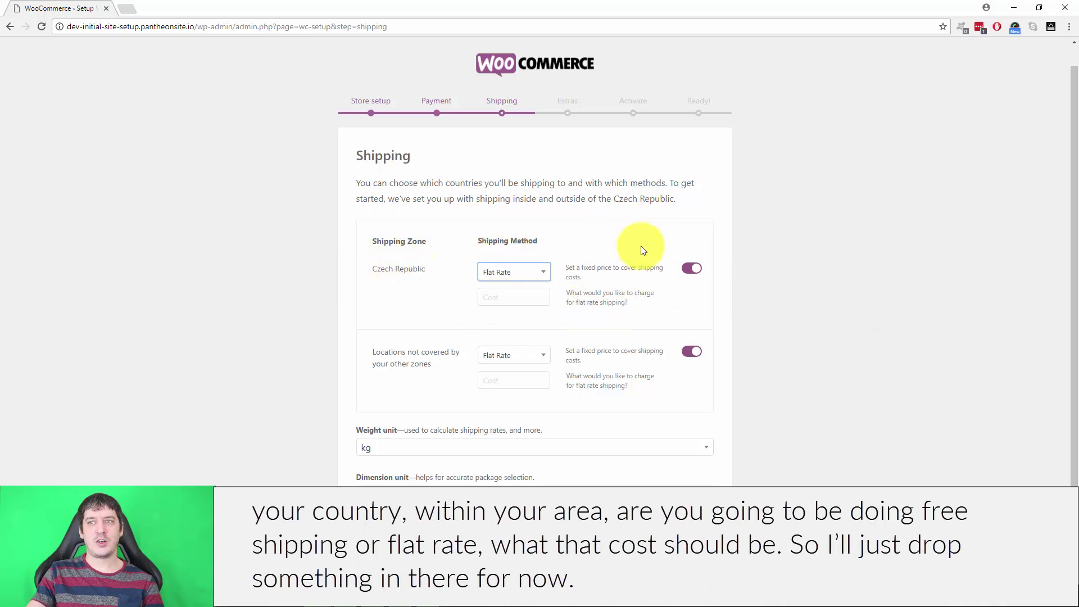
click(511, 273)
click(513, 292)
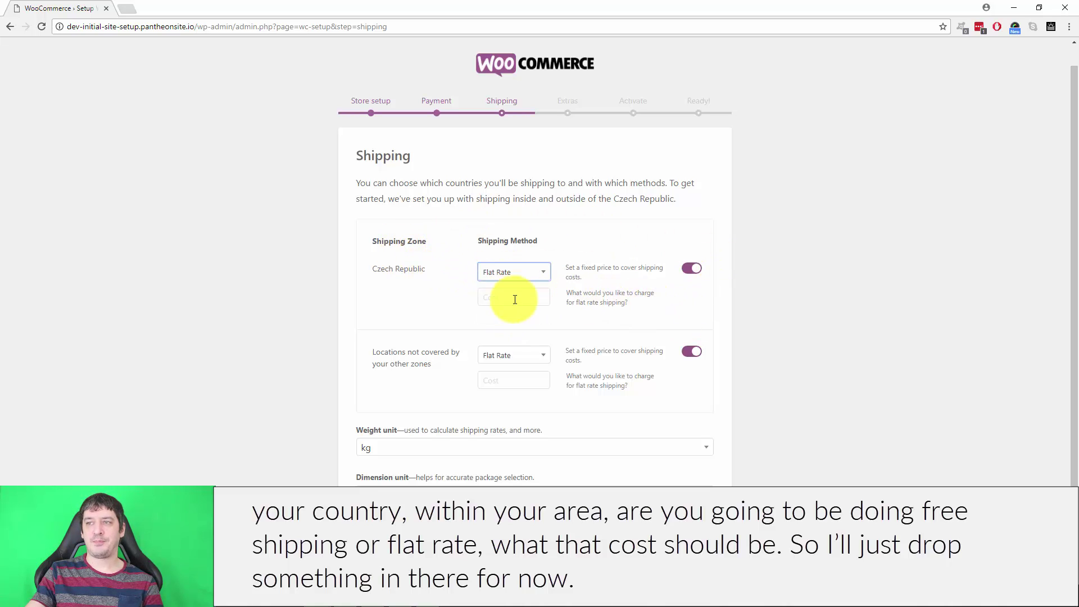
click(506, 297)
text(10)
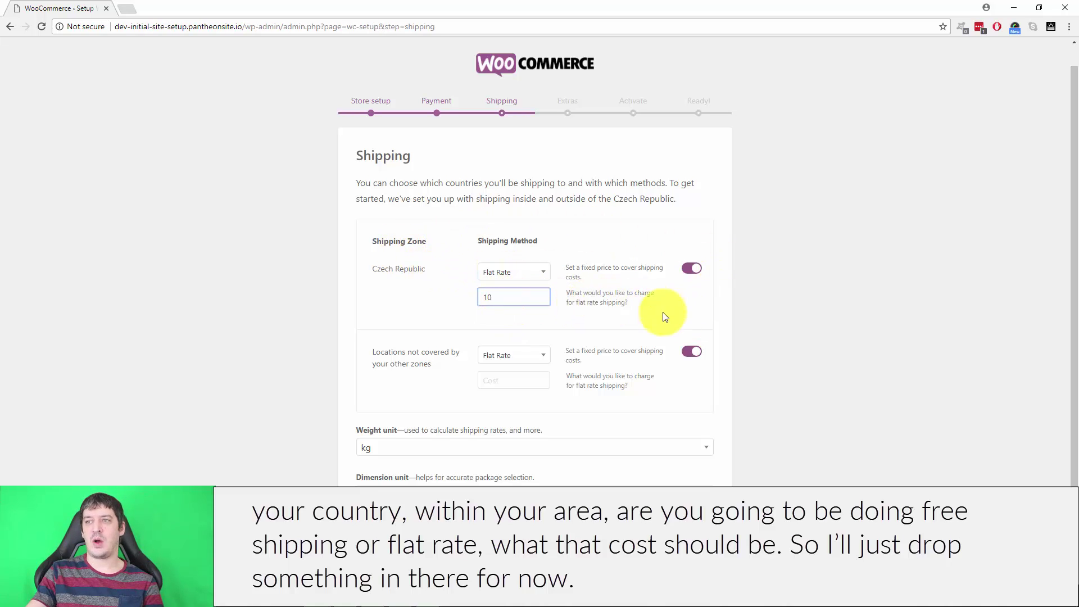
click(829, 311)
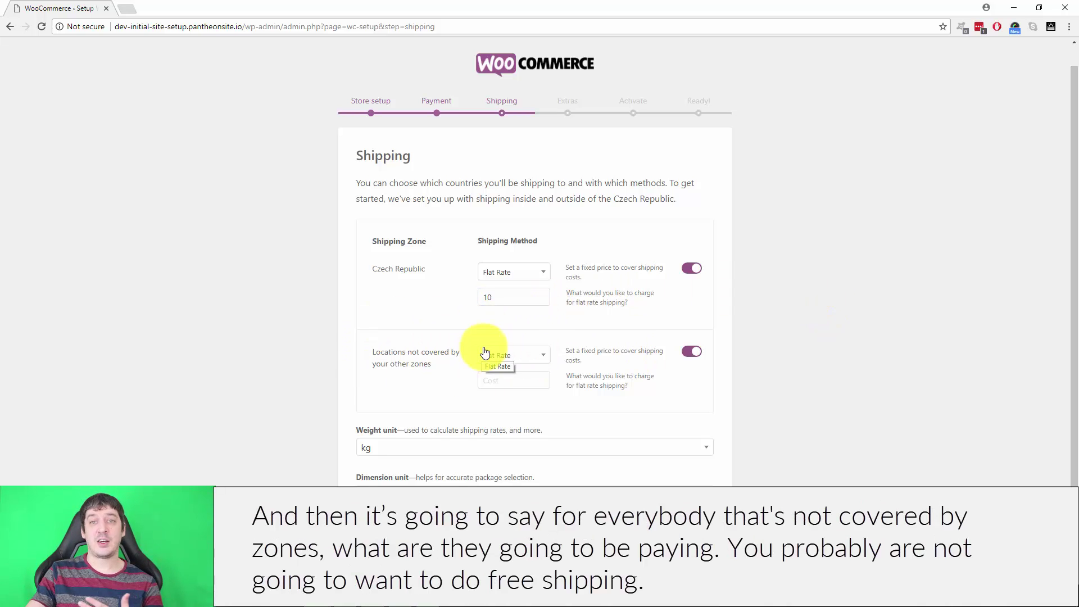
- Set shipping for locations not covered by other zones to Flat Rate with a cost of 50
click(503, 355)
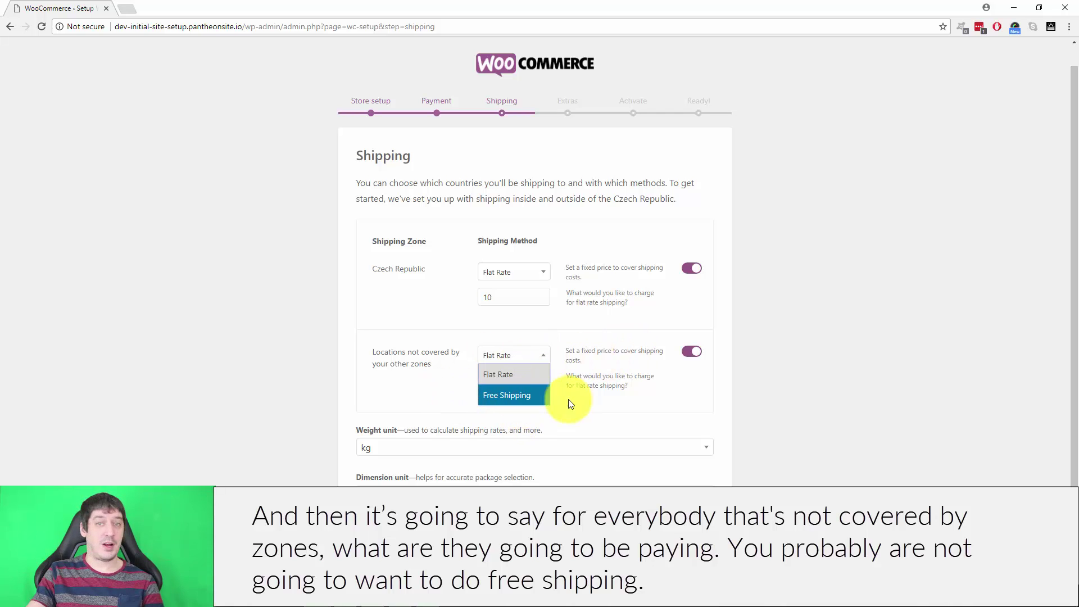
click(509, 374)
click(523, 384)
text(50)
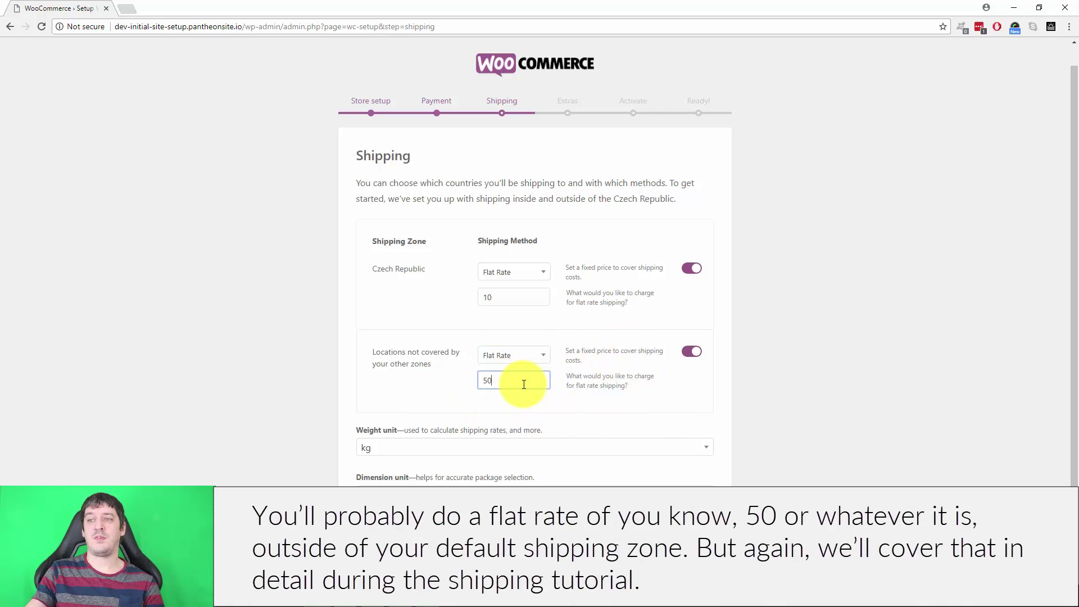
click(817, 364)
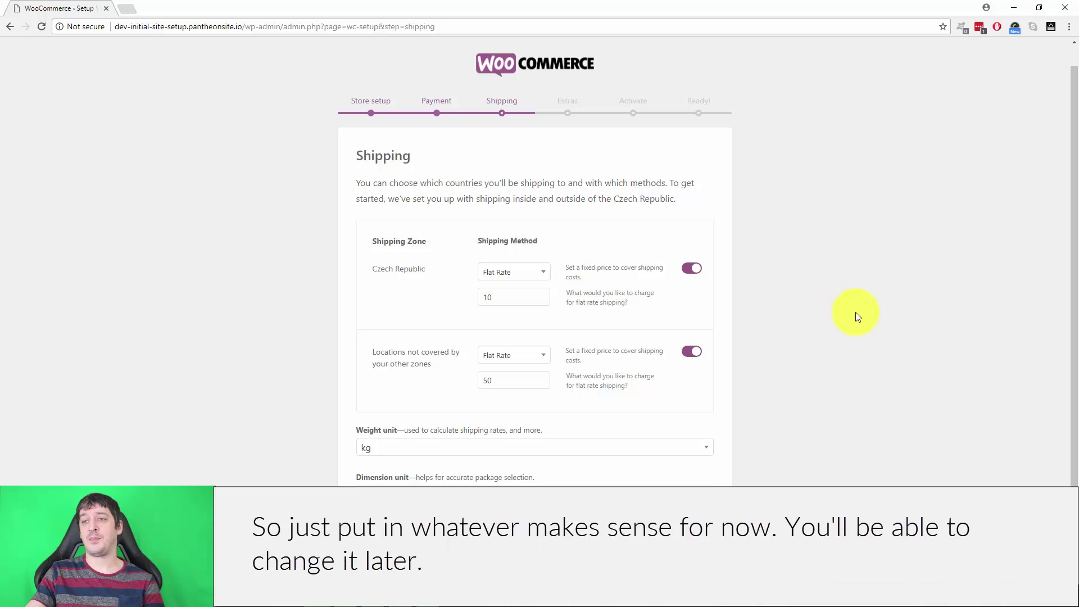
- Check the available weight units and keep kg selected
click(593, 445)
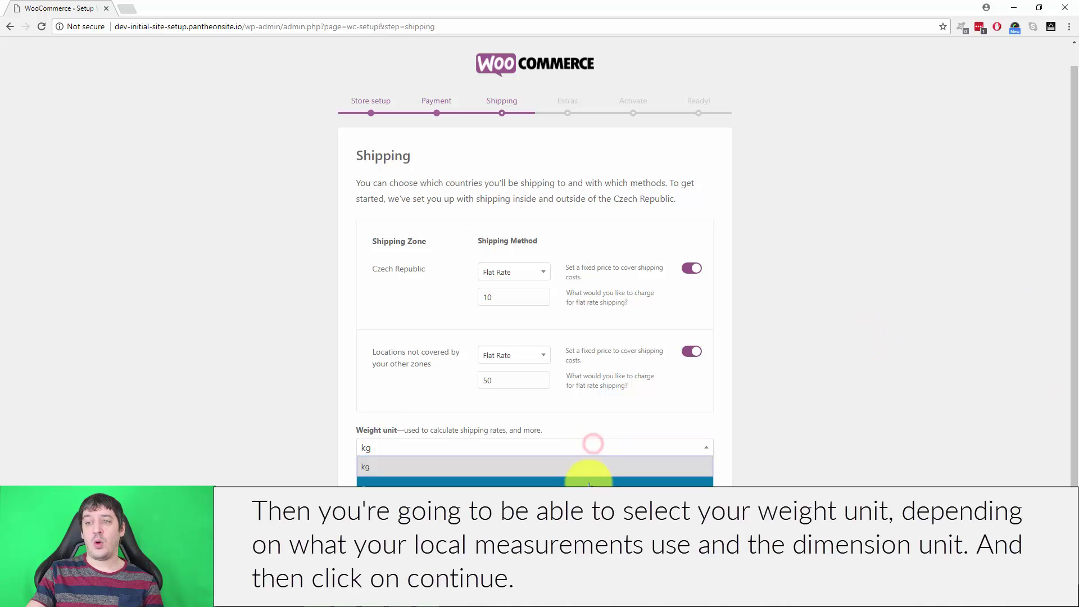
click(875, 422)
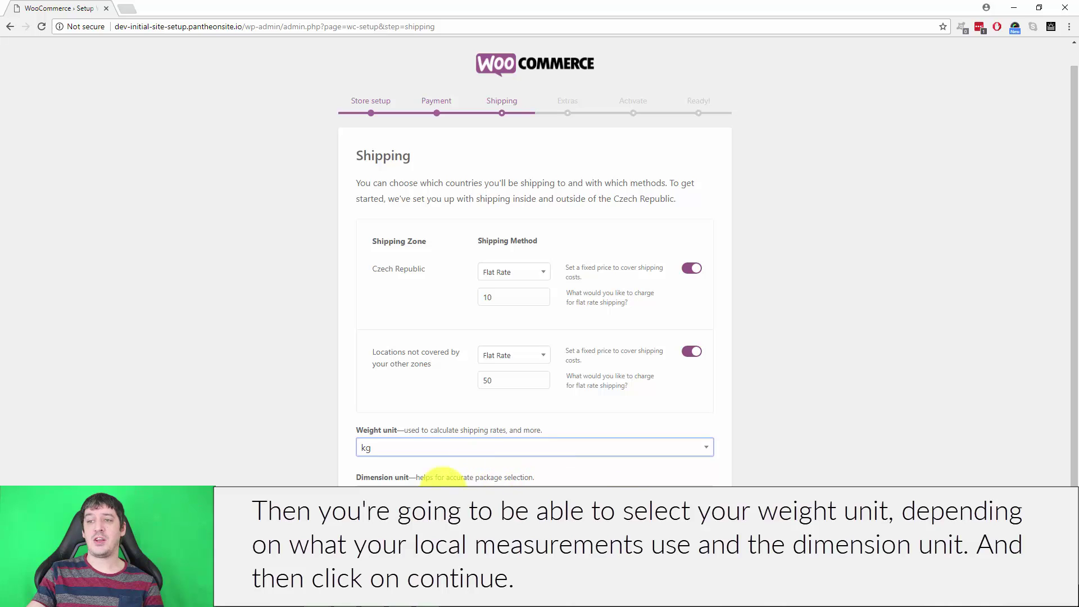
- Proceed to the recommended extras, disable Storefront Theme and enable Automated Taxes, and continue to the Activate stage
click(528, 537)
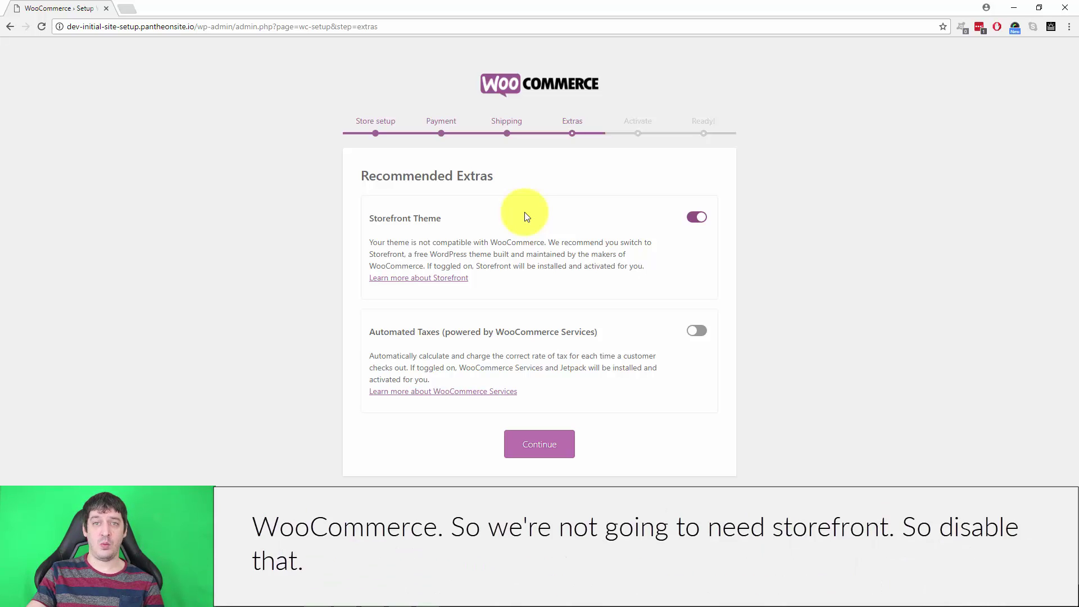
click(692, 222)
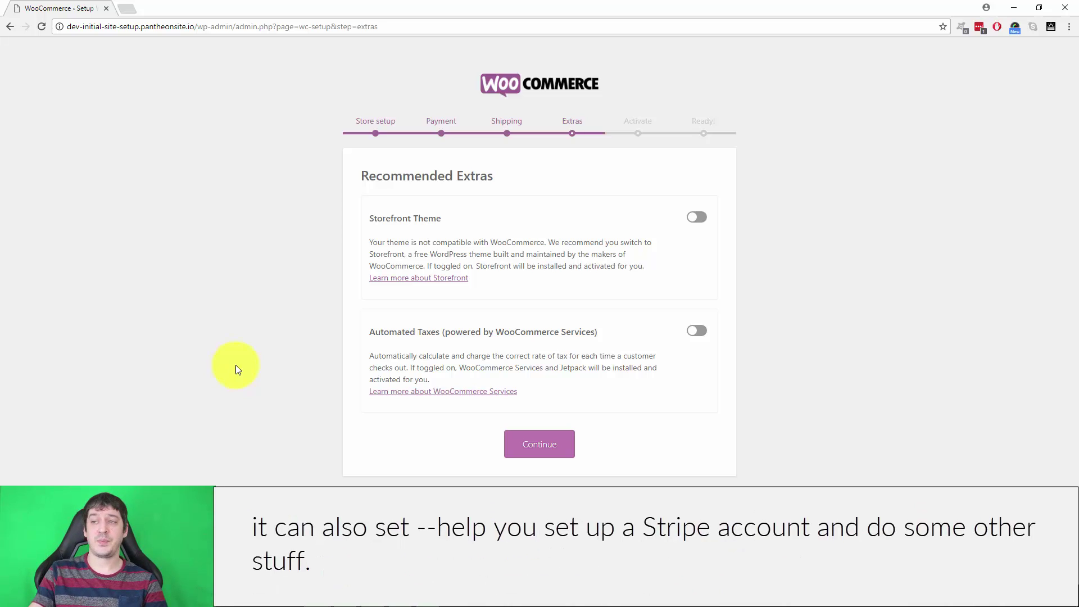
click(696, 330)
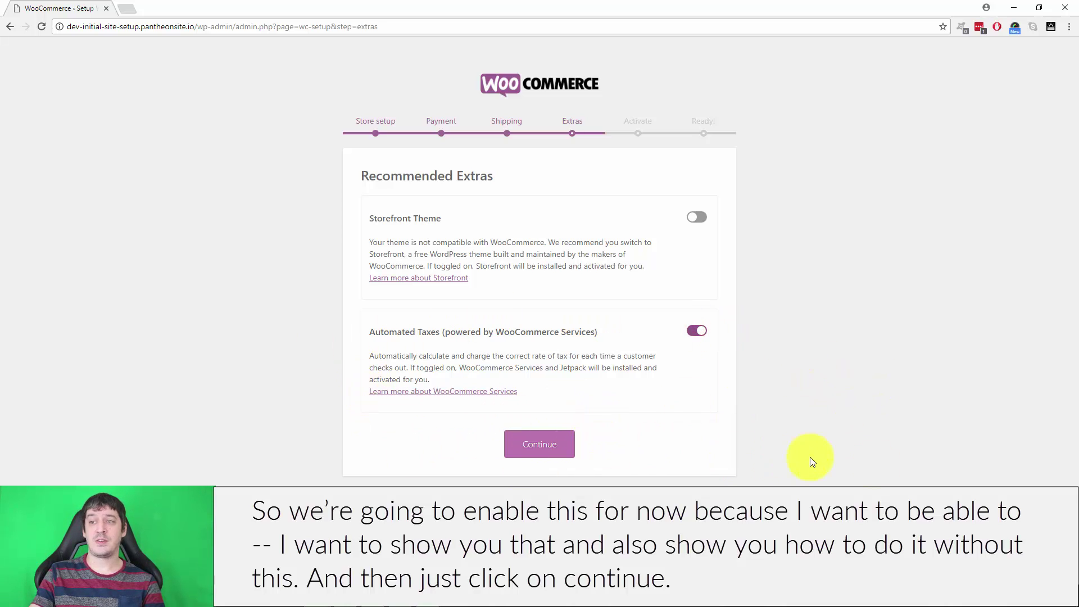
click(536, 447)
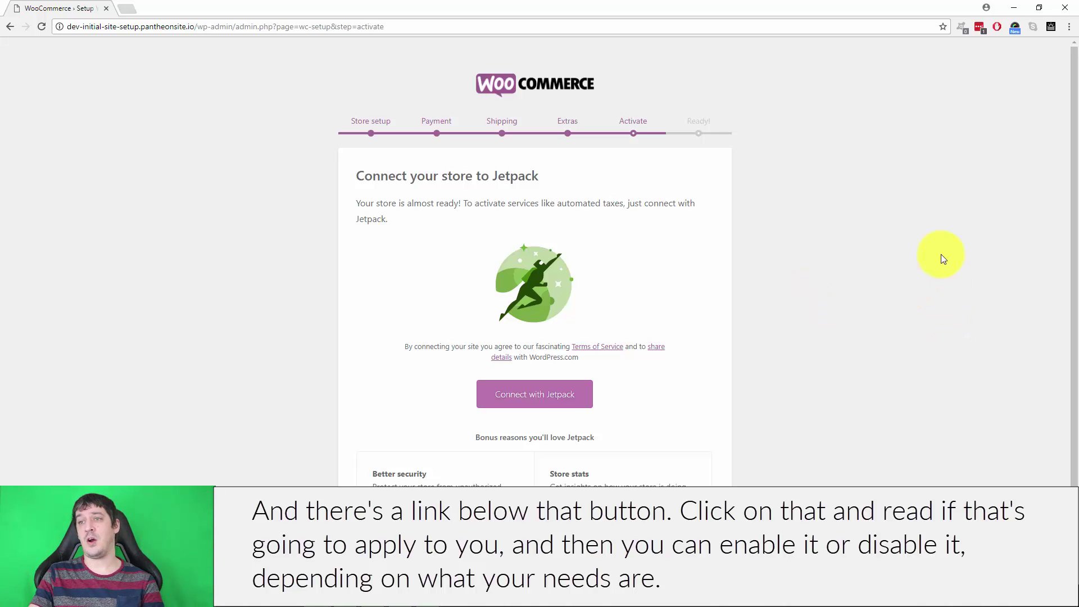
- Connect the store to Jetpack to activate the automated taxes service
scroll(939, 257, down, 2)
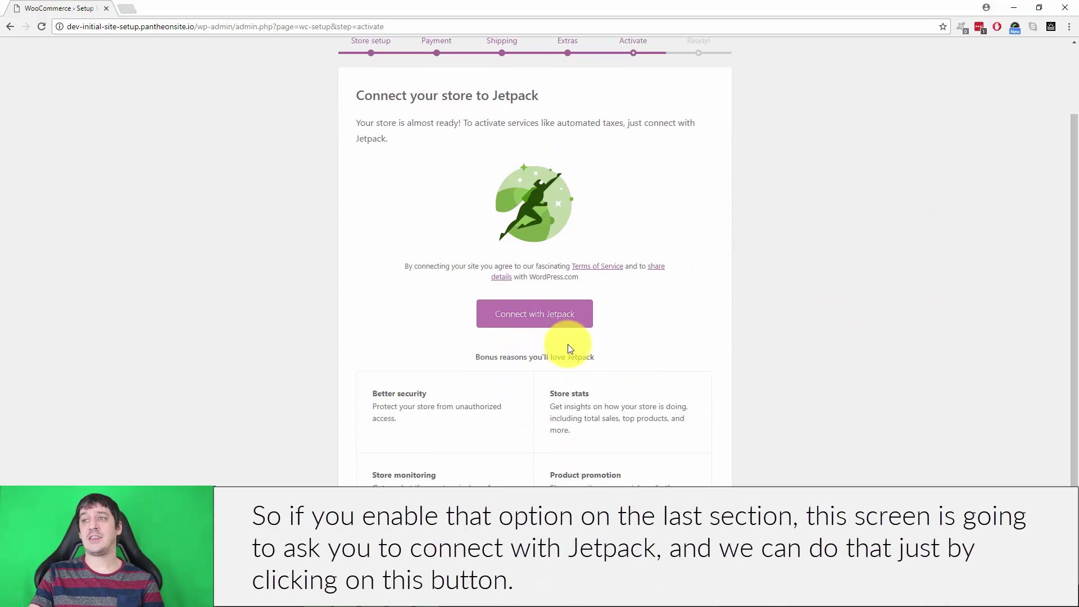
click(534, 313)
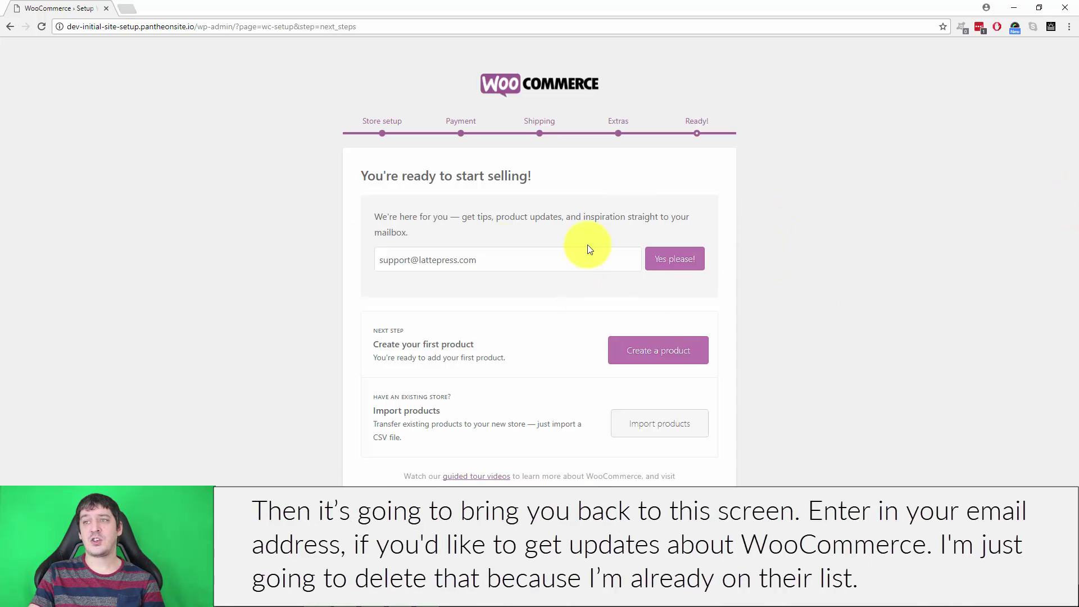
- Clear the prefilled email address from the WooCommerce updates signup and return to the WordPress dashboard
click(477, 266)
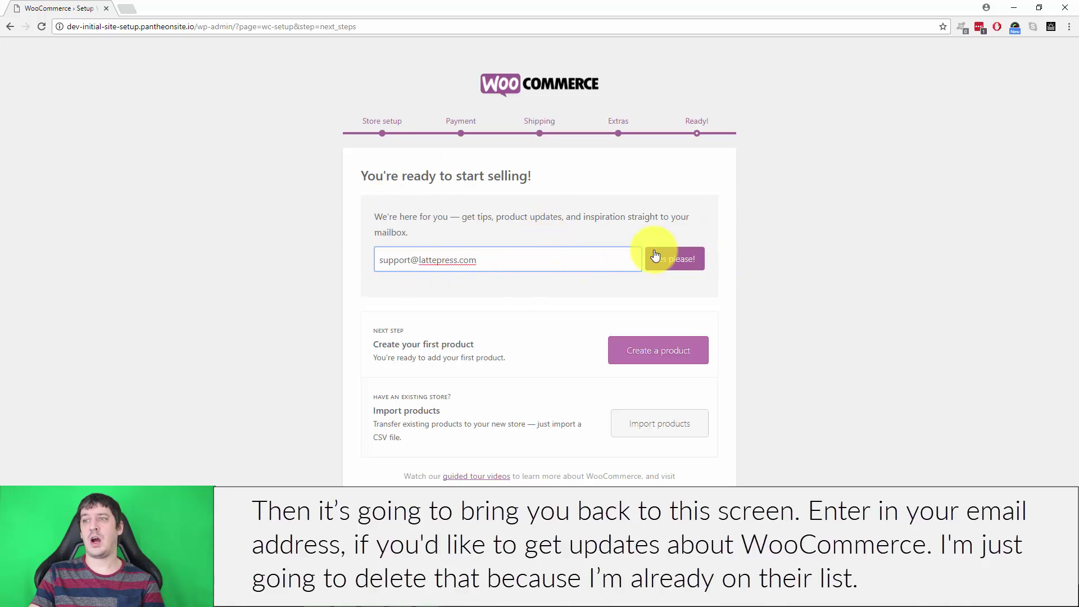
drag(640, 260, 251, 241)
key(BackSpace)
click(930, 259)
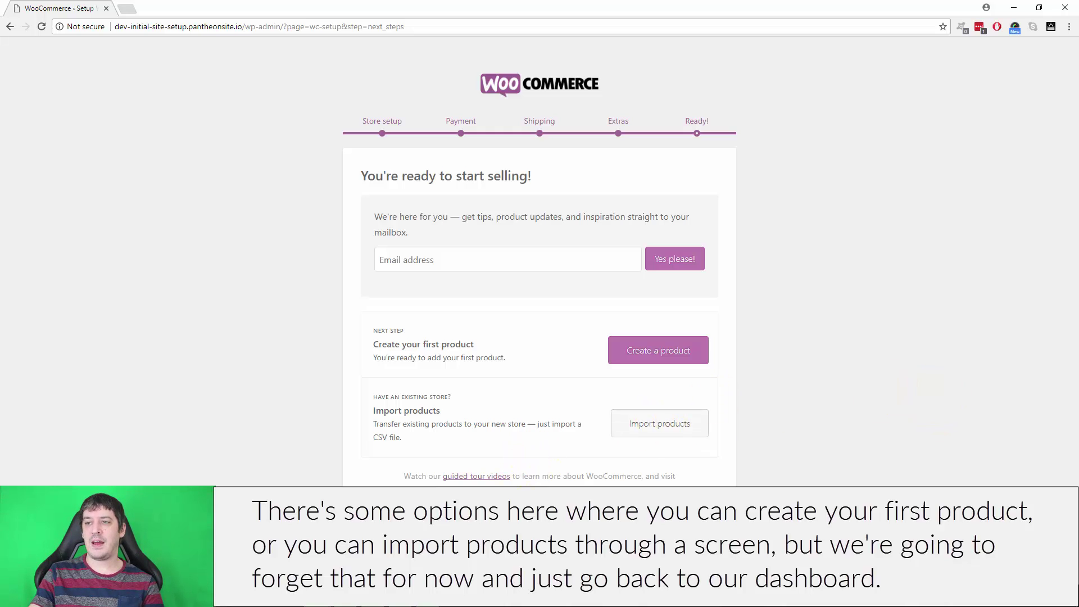
click(539, 531)
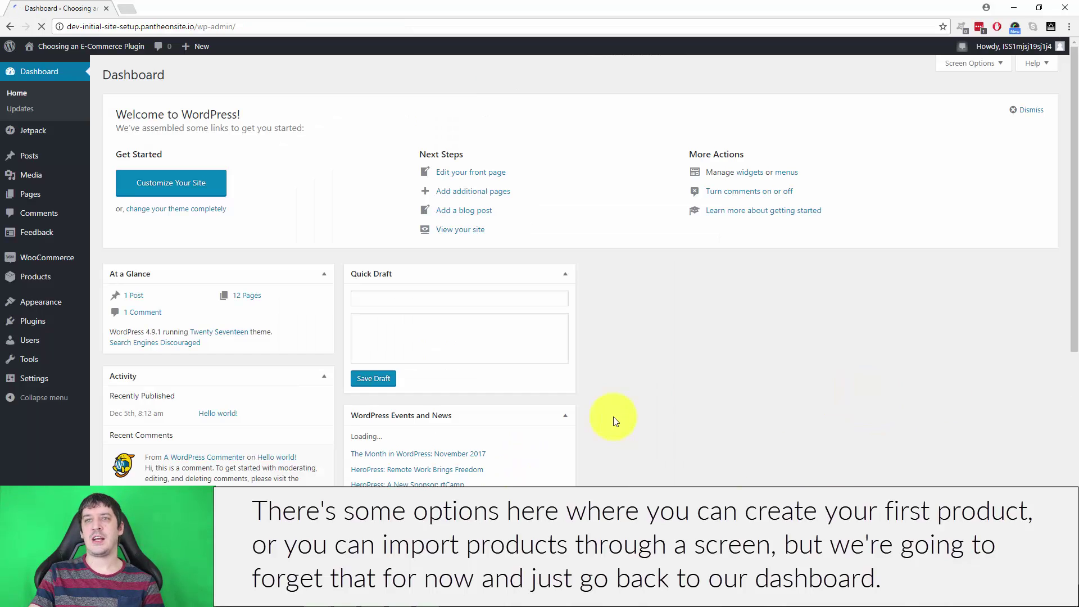